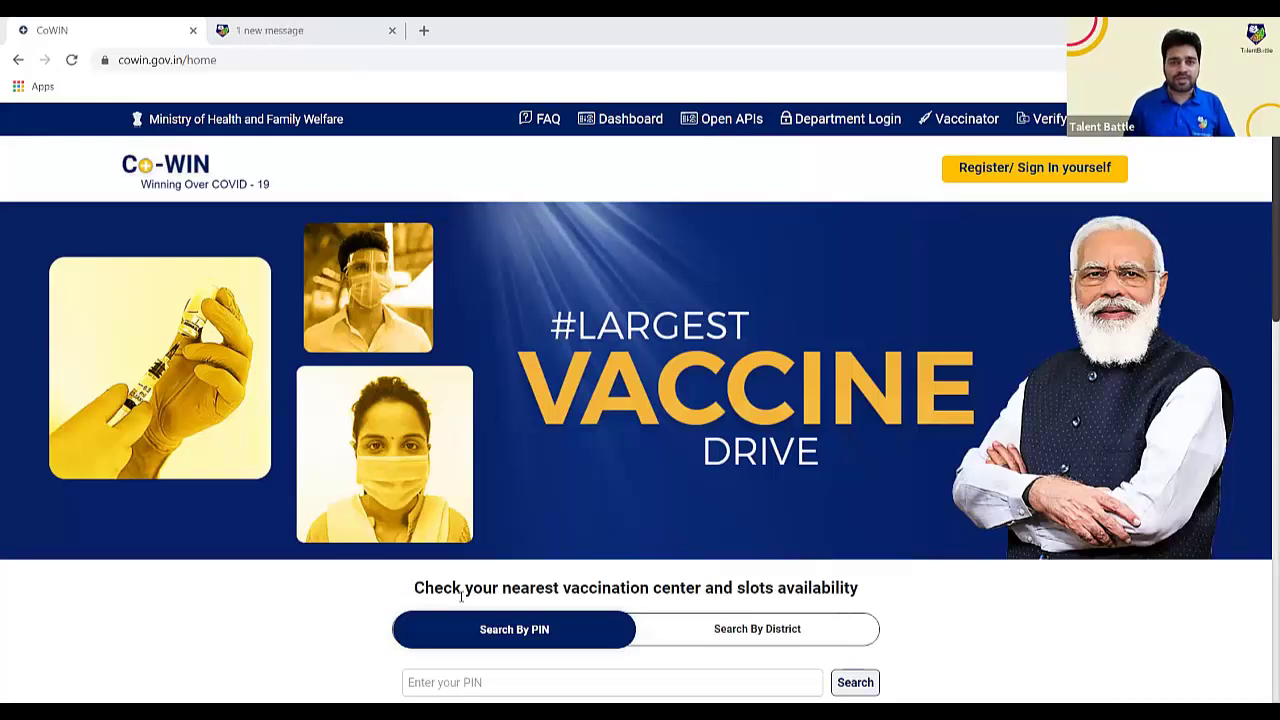
# - Look over the CoWIN home page by scrolling down and back up
pyautogui.click(365, 60)
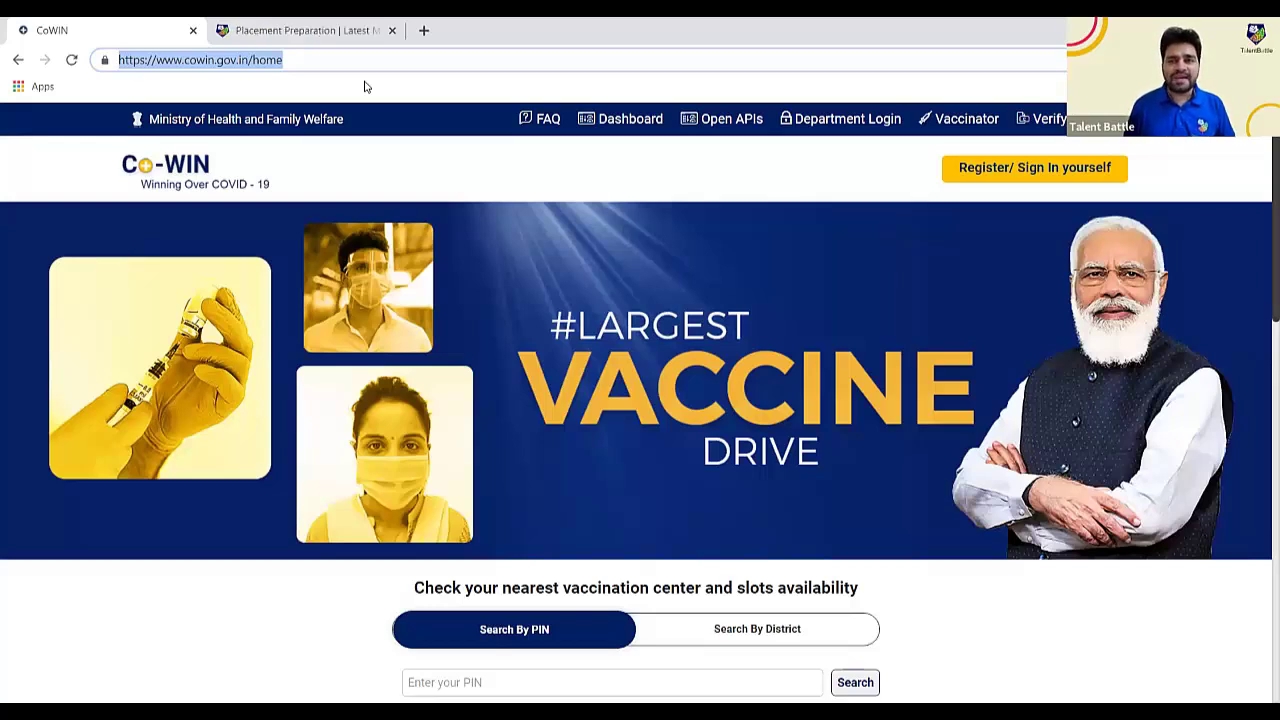
pyautogui.click(862, 224)
pyautogui.scroll(-1, 862, 224)
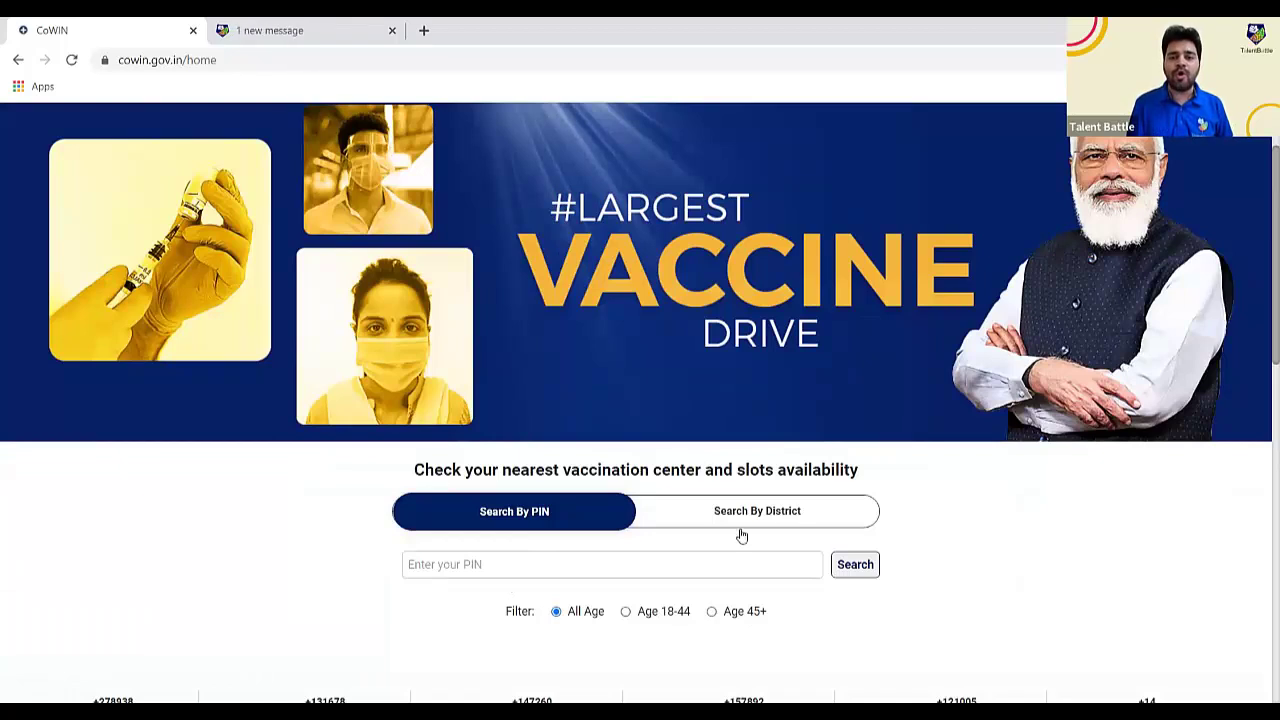
pyautogui.scroll(1, 998, 318)
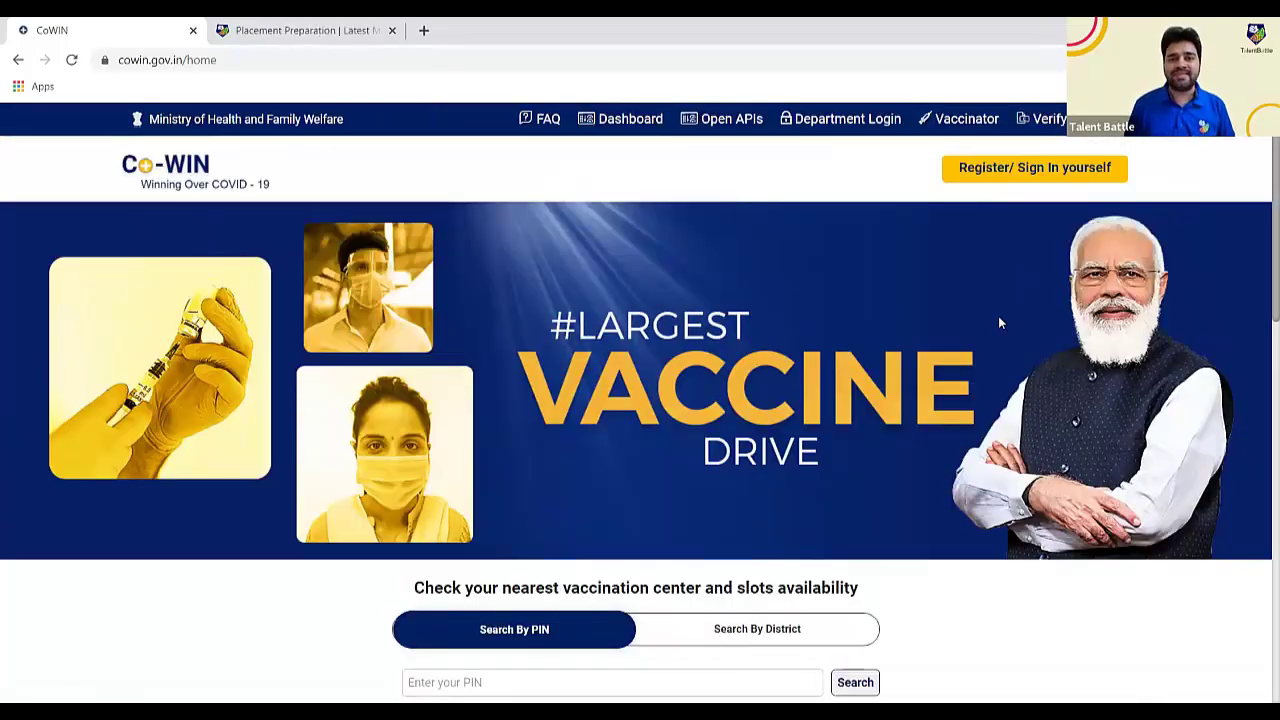
pyautogui.scroll(-1, 998, 316)
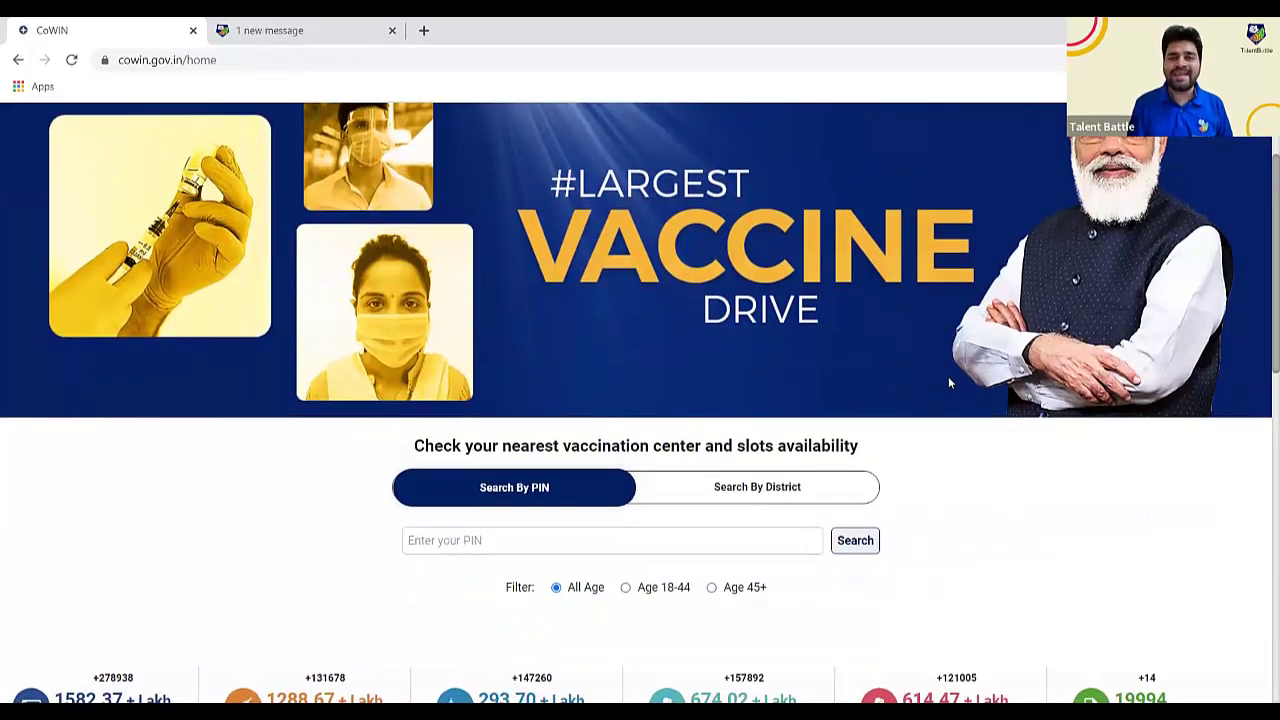
pyautogui.scroll(1, 948, 376)
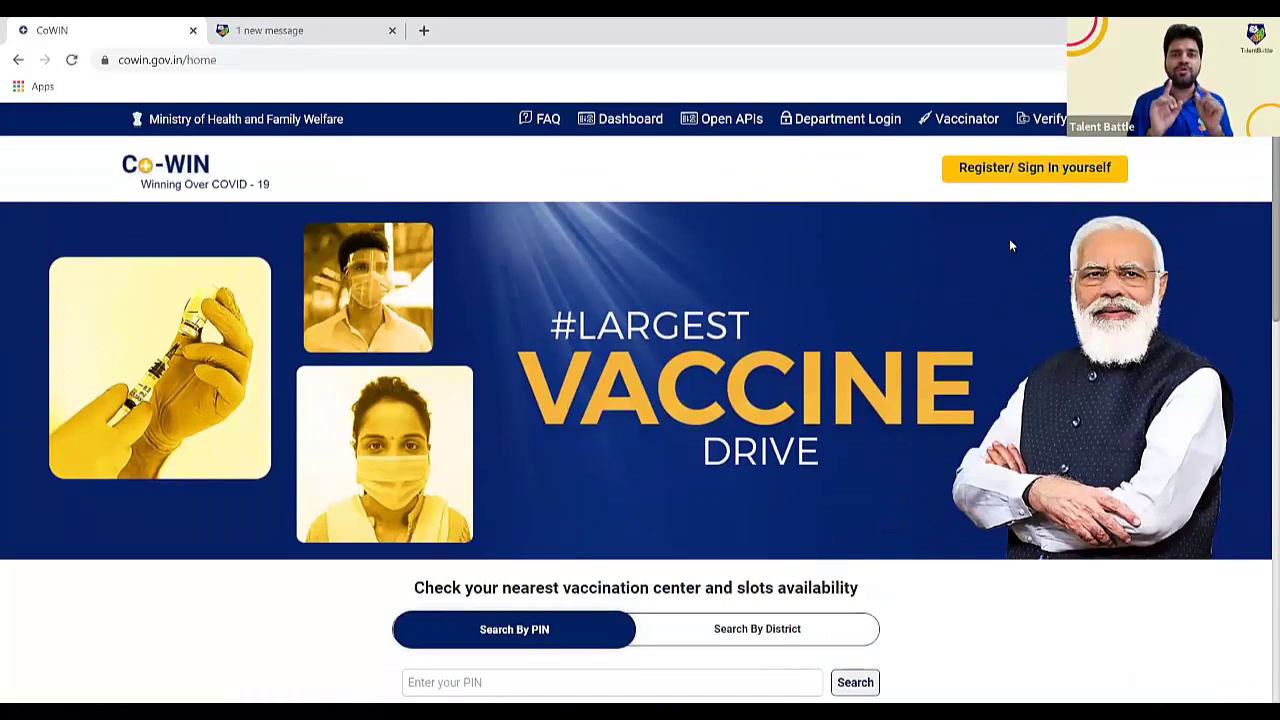
# - Sign in via Register/Sign In with the mobile number and its OTP
pyautogui.click(985, 179)
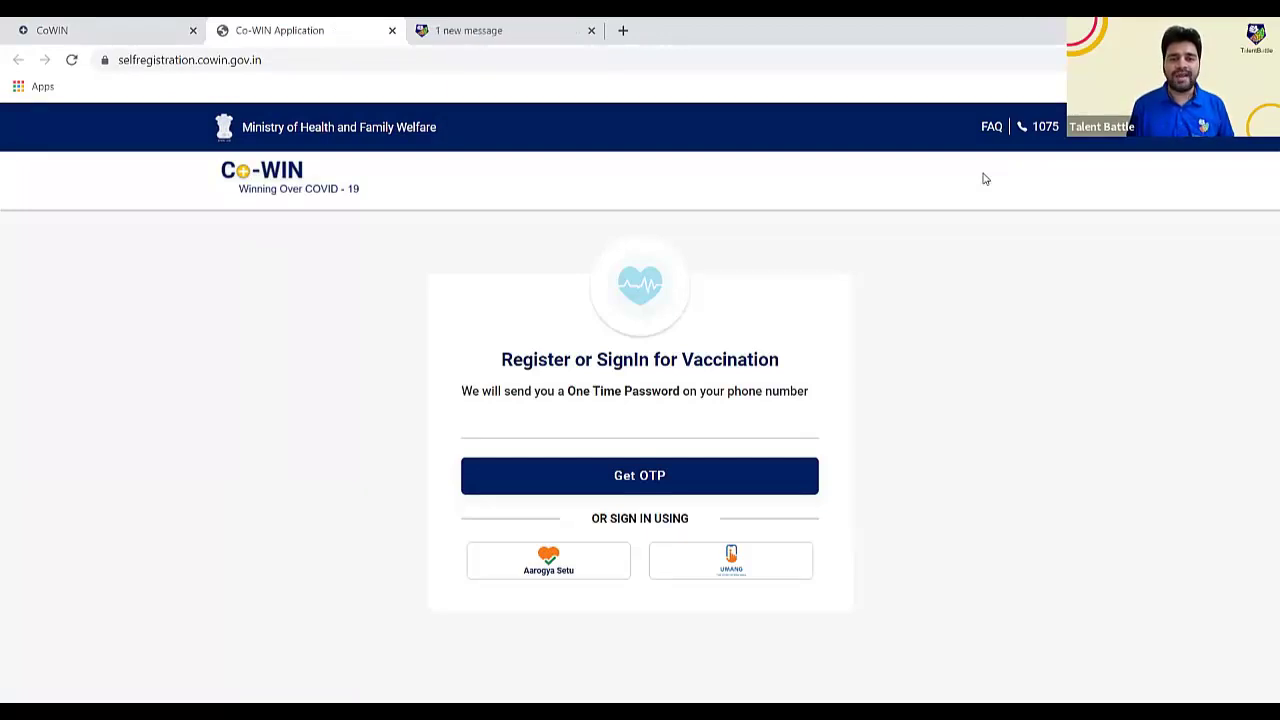
pyautogui.click(478, 430)
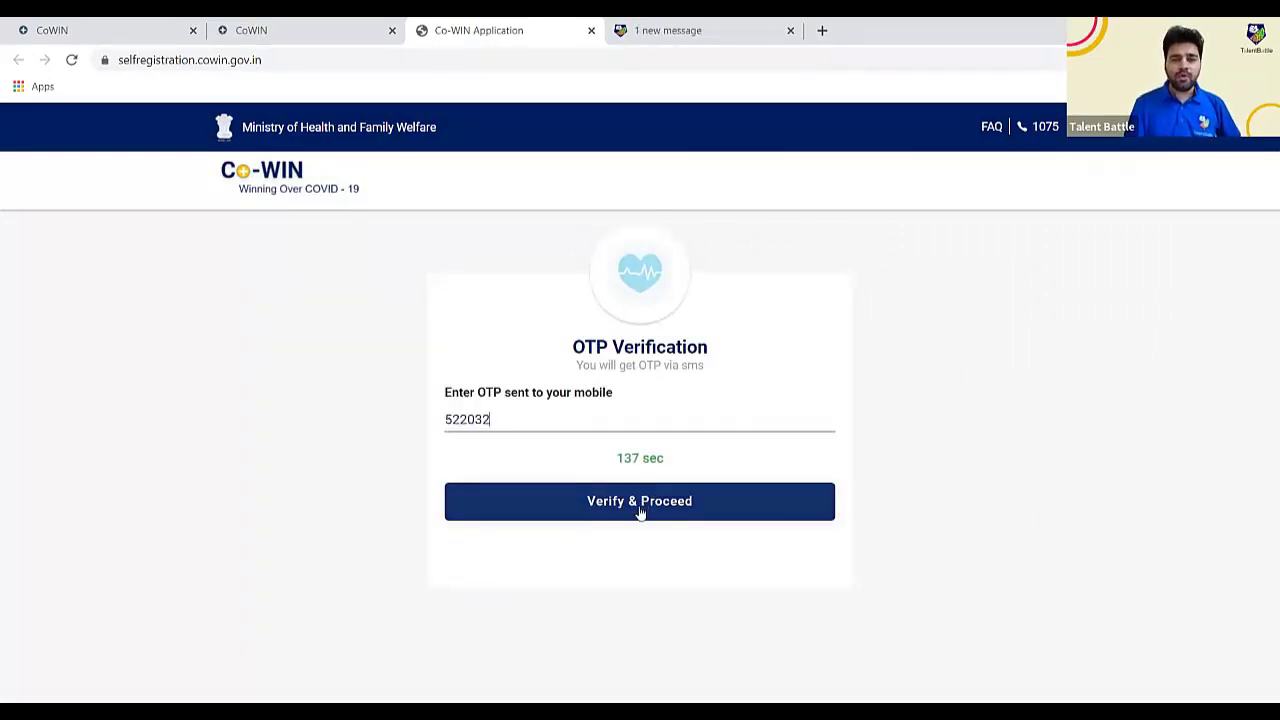
pyautogui.click(640, 501)
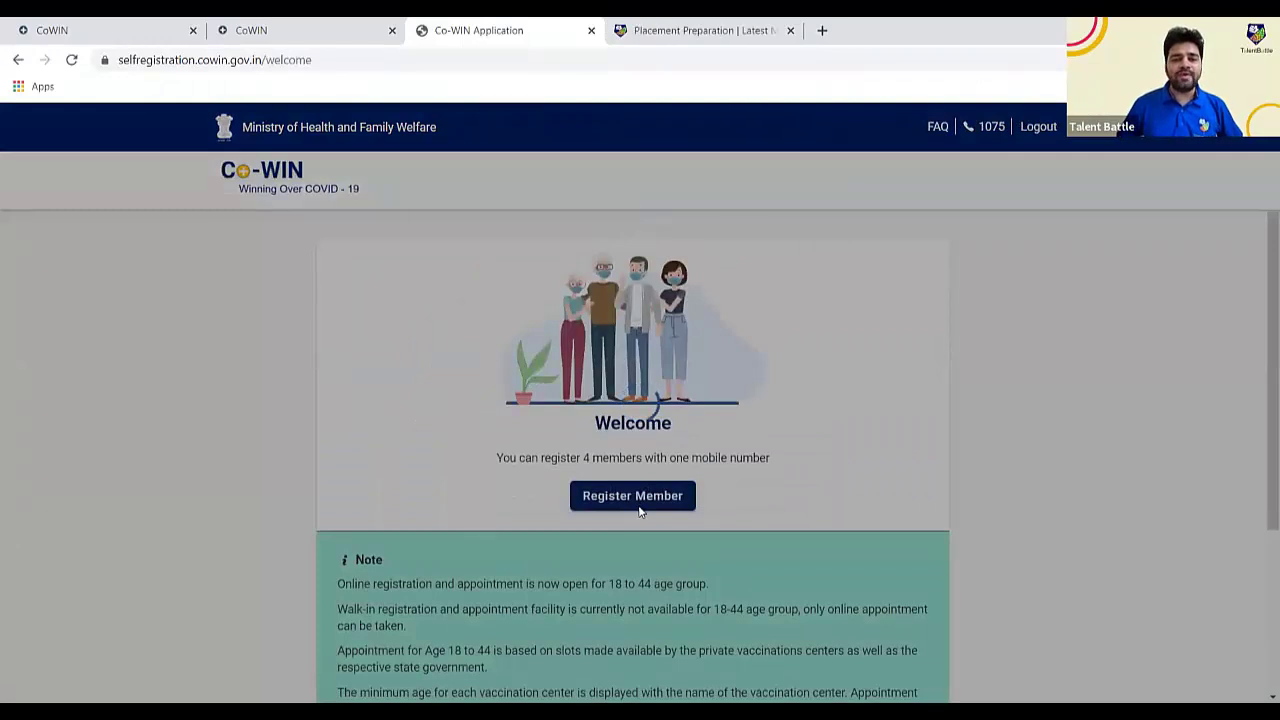
pyautogui.scroll(-1, 1058, 433)
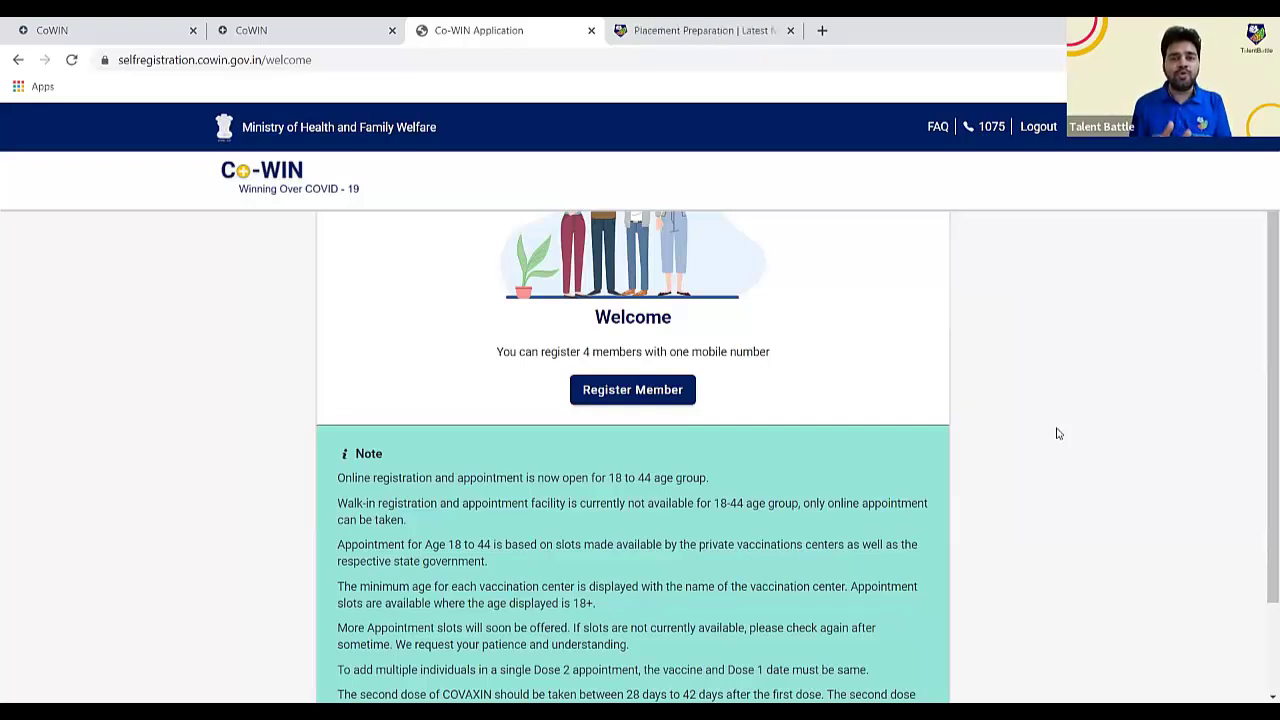
# - Register a male member using Aadhaar Card as photo ID, with his name and birth year
pyautogui.click(622, 399)
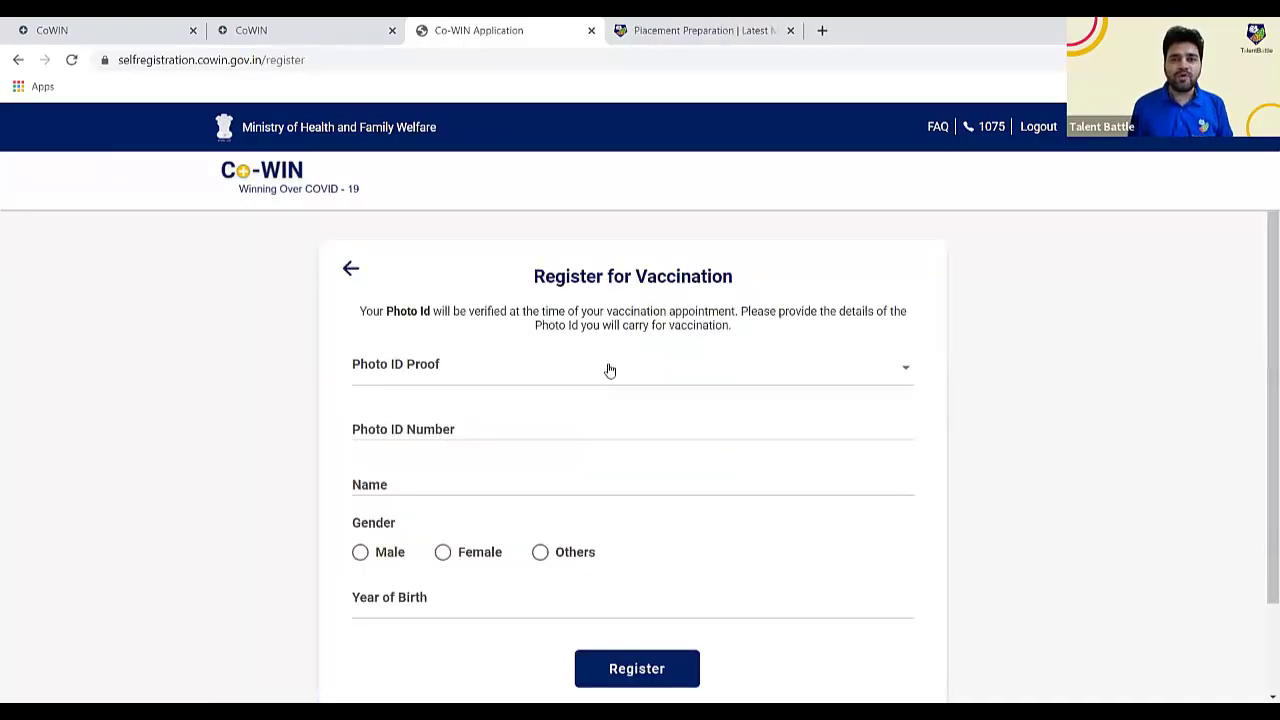
pyautogui.click(610, 371)
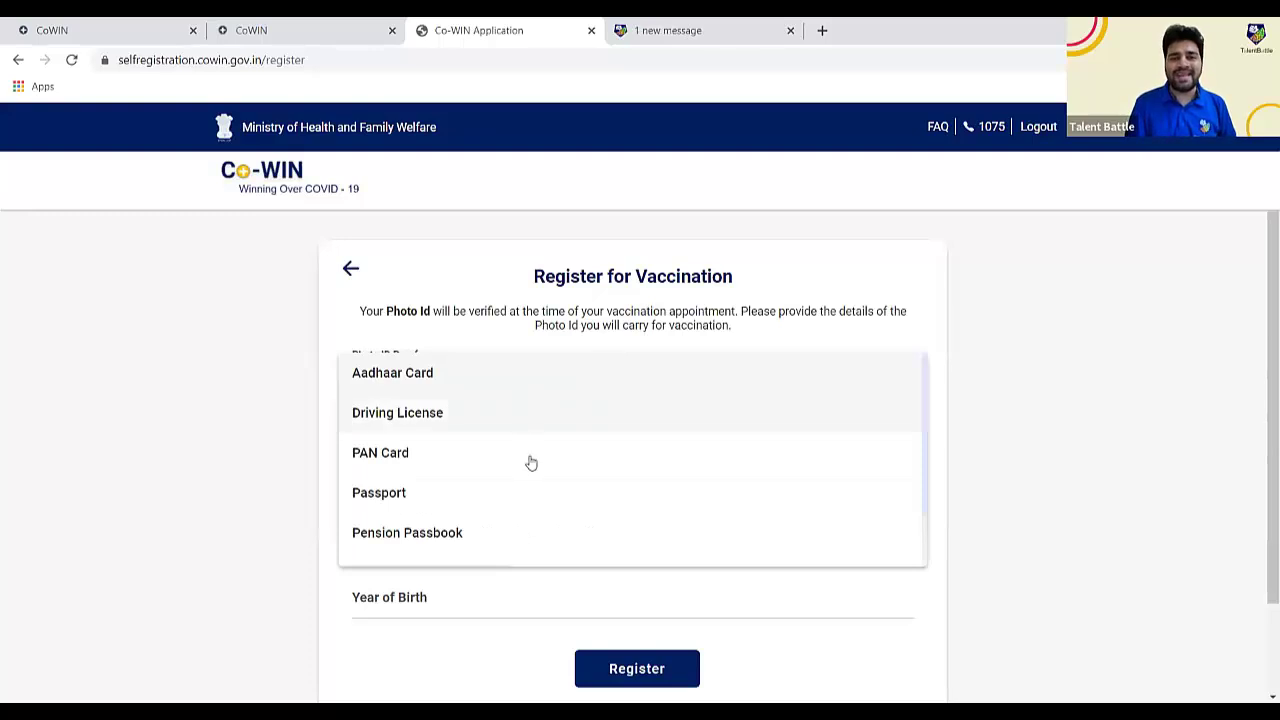
pyautogui.click(462, 381)
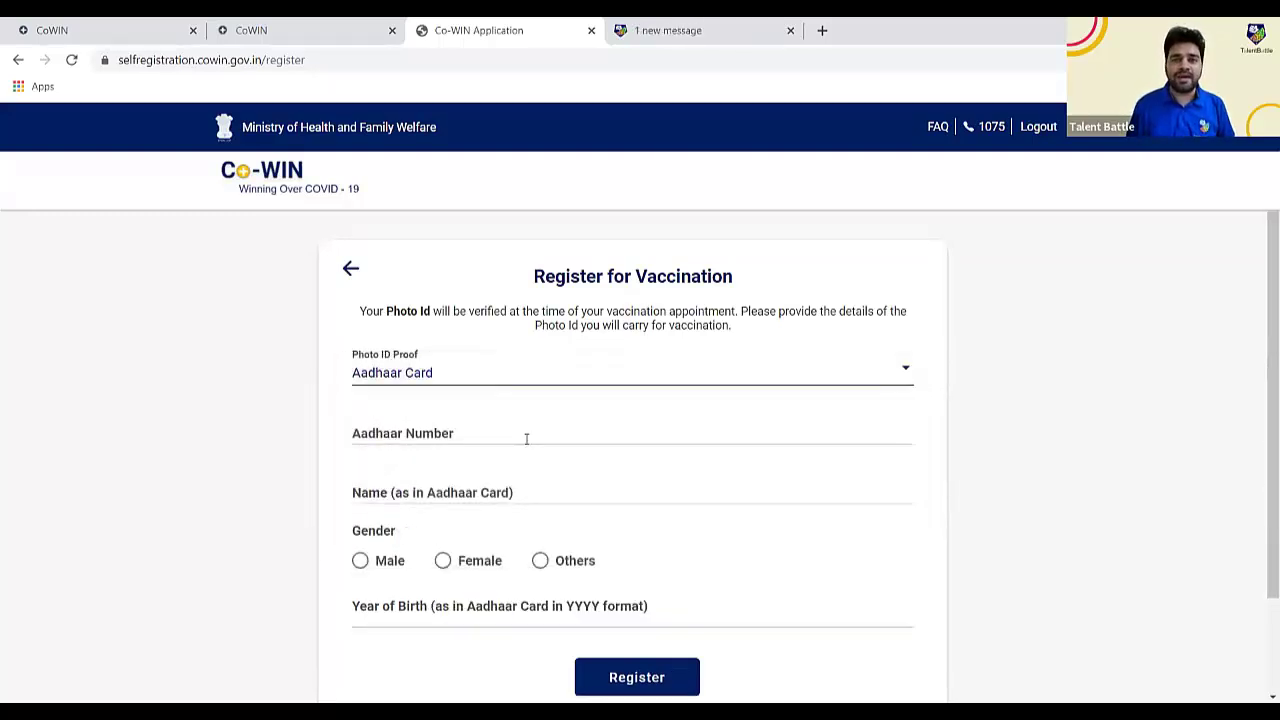
pyautogui.scroll(-1, 640, 470)
pyautogui.click(360, 560)
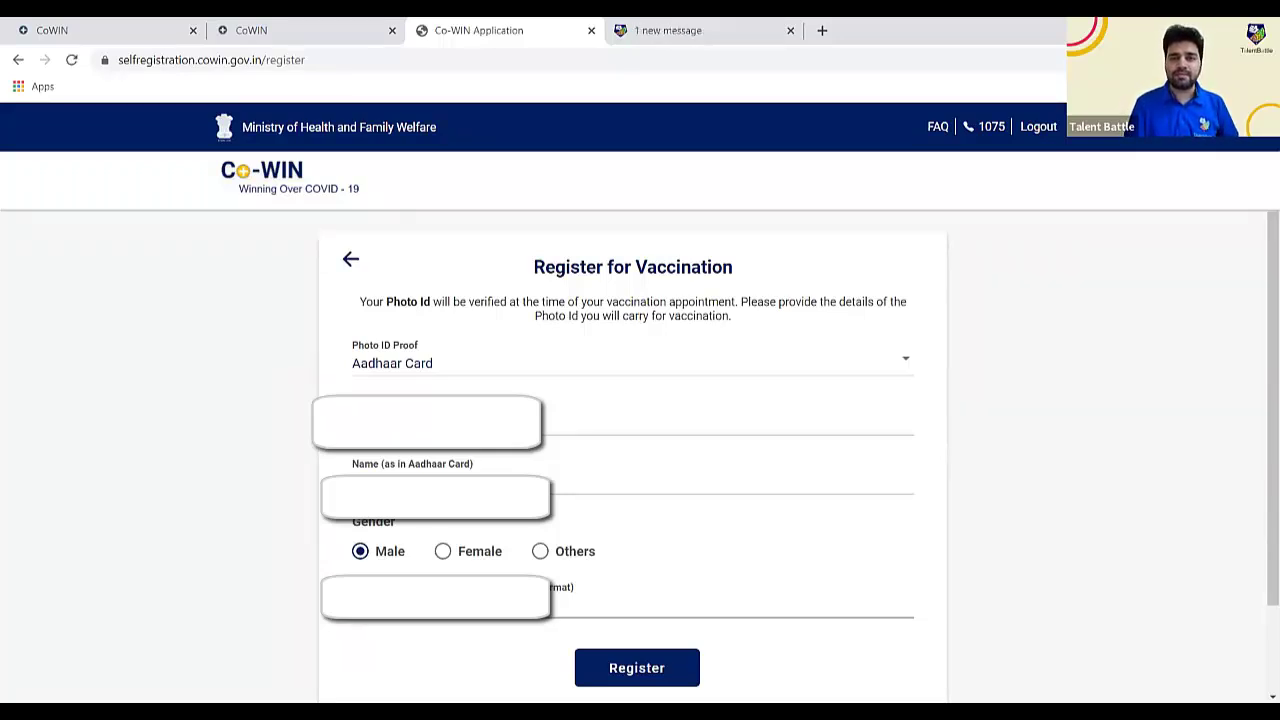
pyautogui.press('Return')
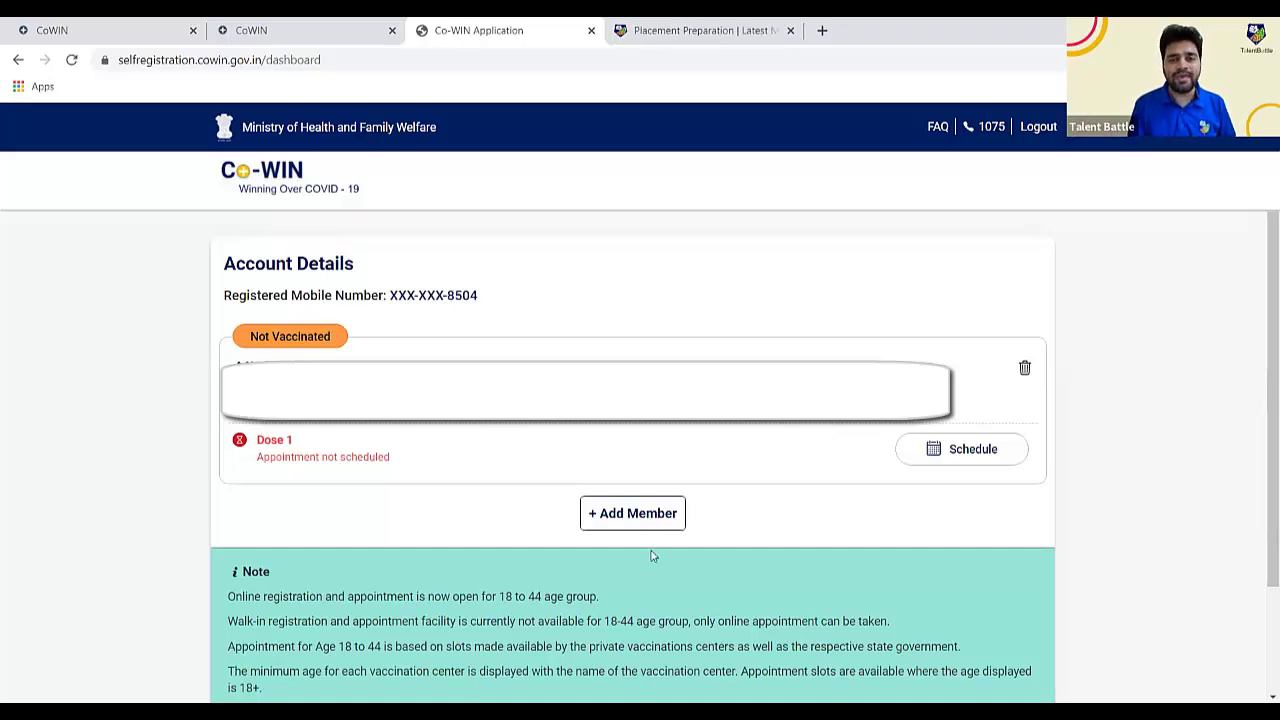
# - Add a female member born in 1988 with her Aadhaar details
pyautogui.click(615, 519)
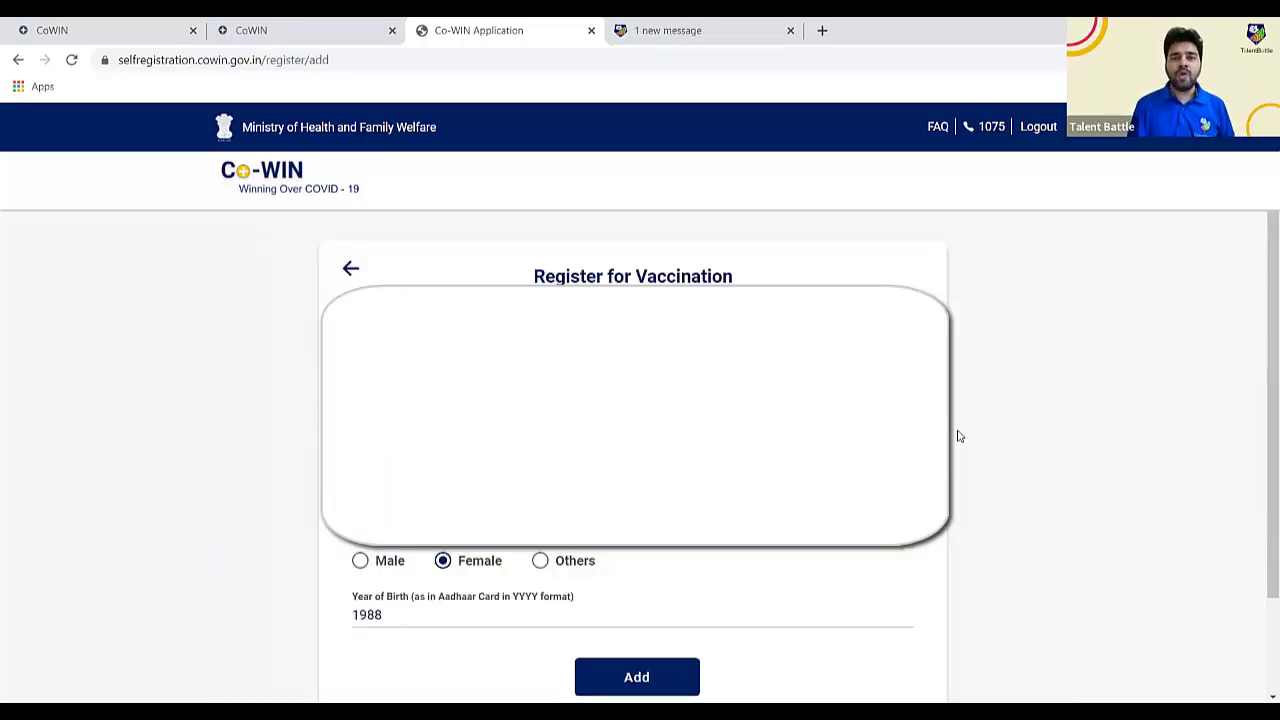
pyautogui.scroll(-2, 957, 435)
pyautogui.click(661, 555)
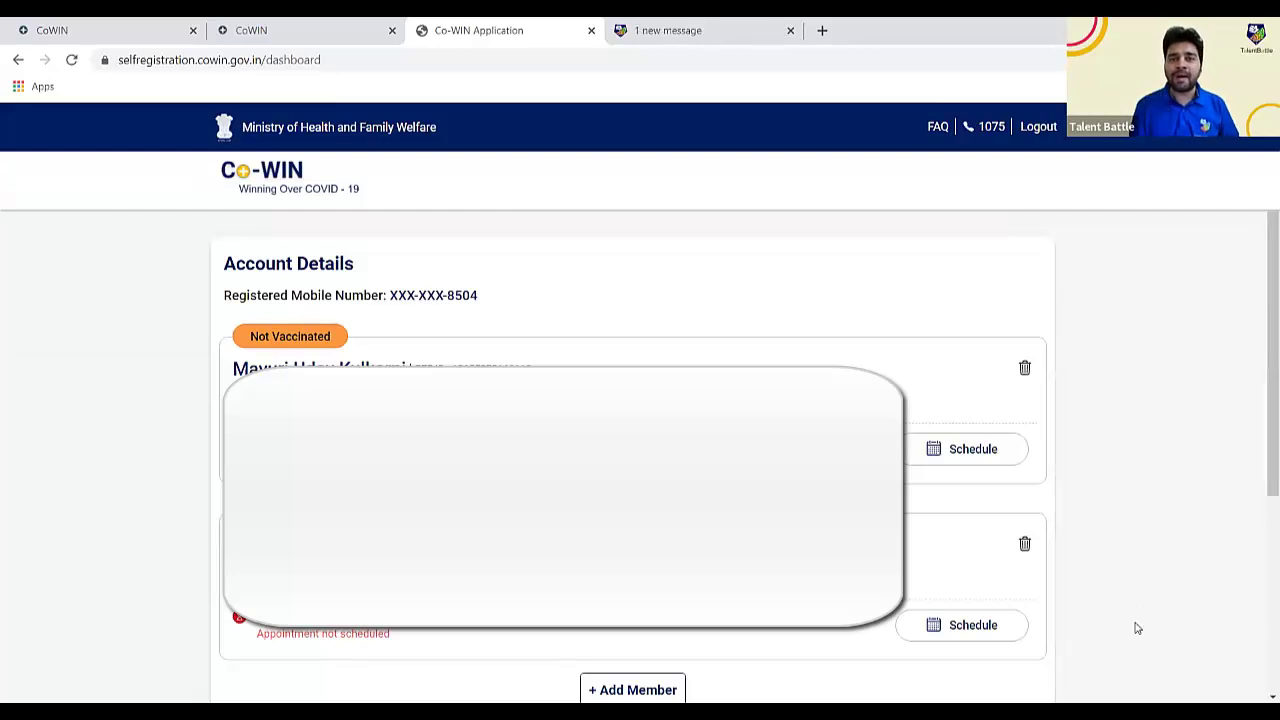
# - Tick both members' cards and choose Schedule Now to start booking
pyautogui.click(993, 463)
pyautogui.scroll(-1, 1223, 514)
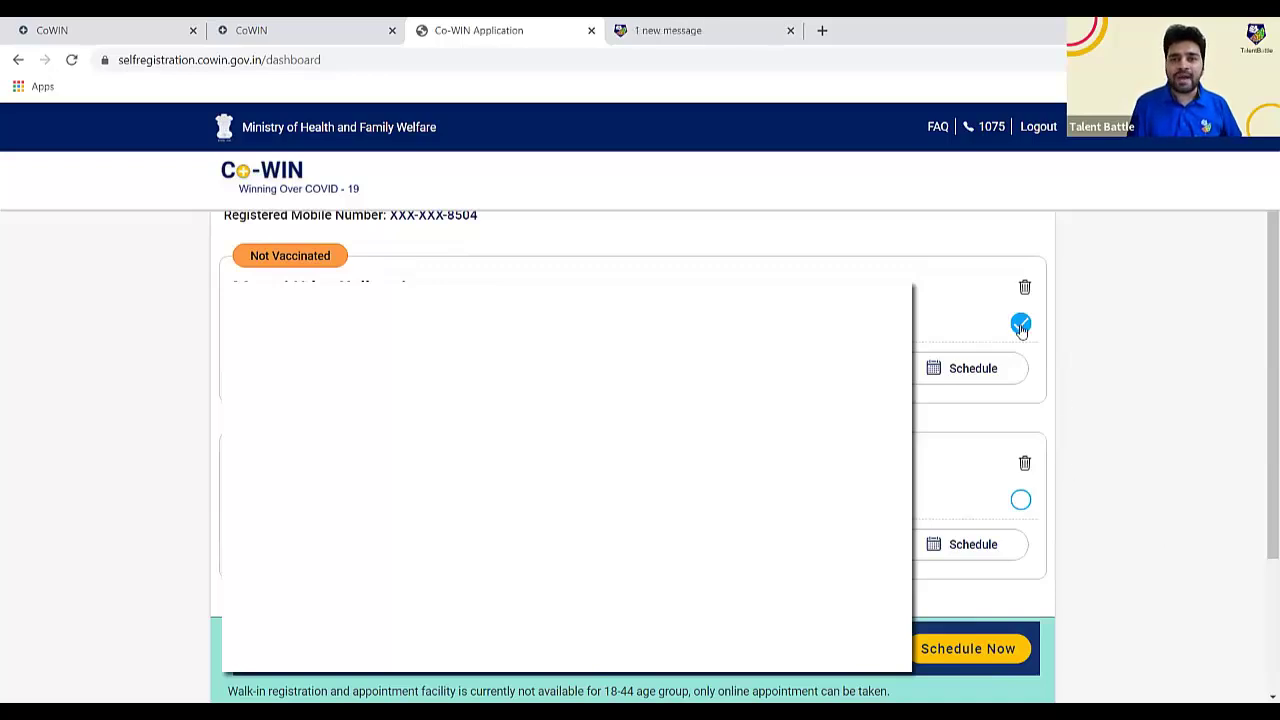
pyautogui.click(1020, 505)
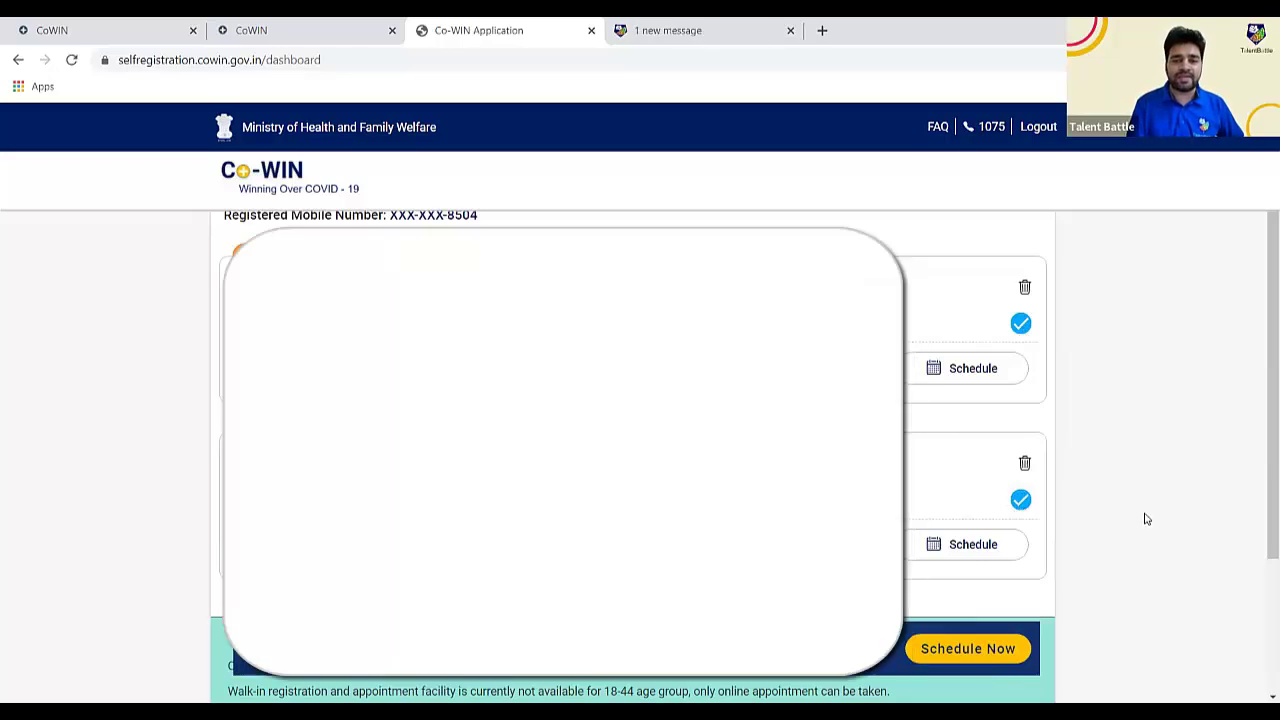
pyautogui.scroll(-1, 1145, 518)
pyautogui.scroll(-1, 1147, 518)
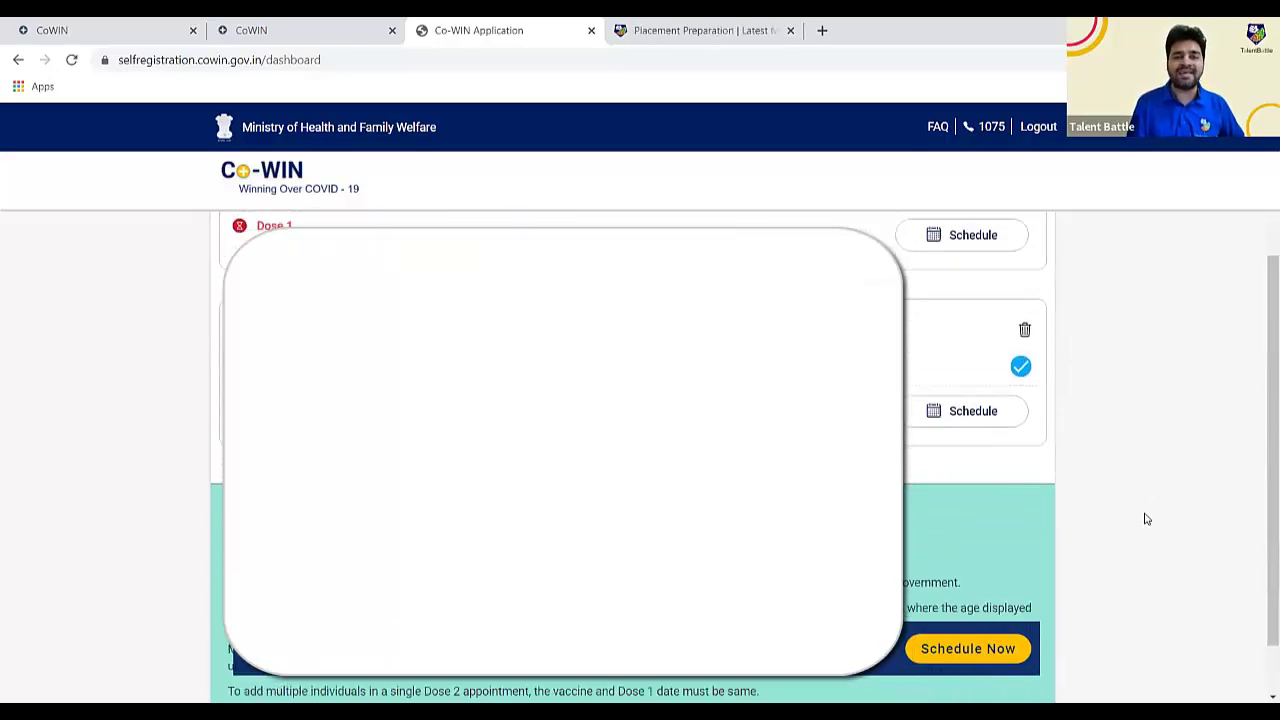
pyautogui.click(947, 652)
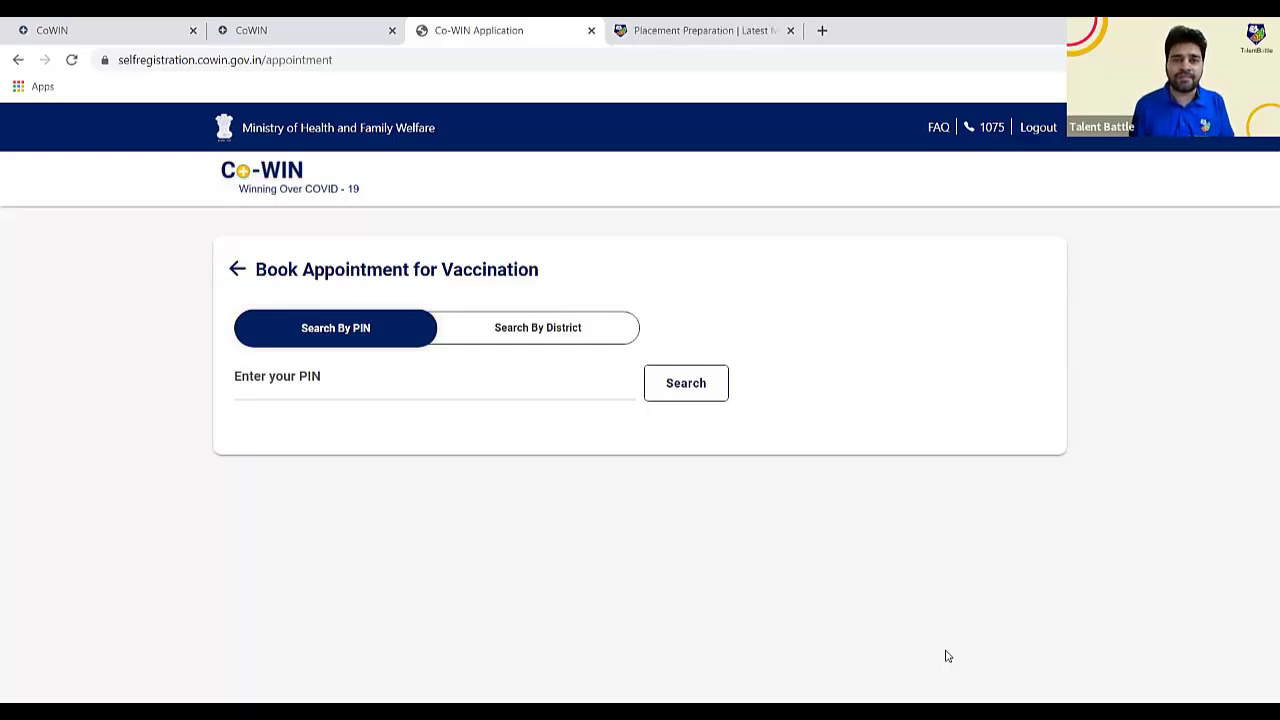
# - Search slots for PIN 416012 filtered to Age 18-44, which shows no centres available
pyautogui.click(530, 378)
pyautogui.write('416012')
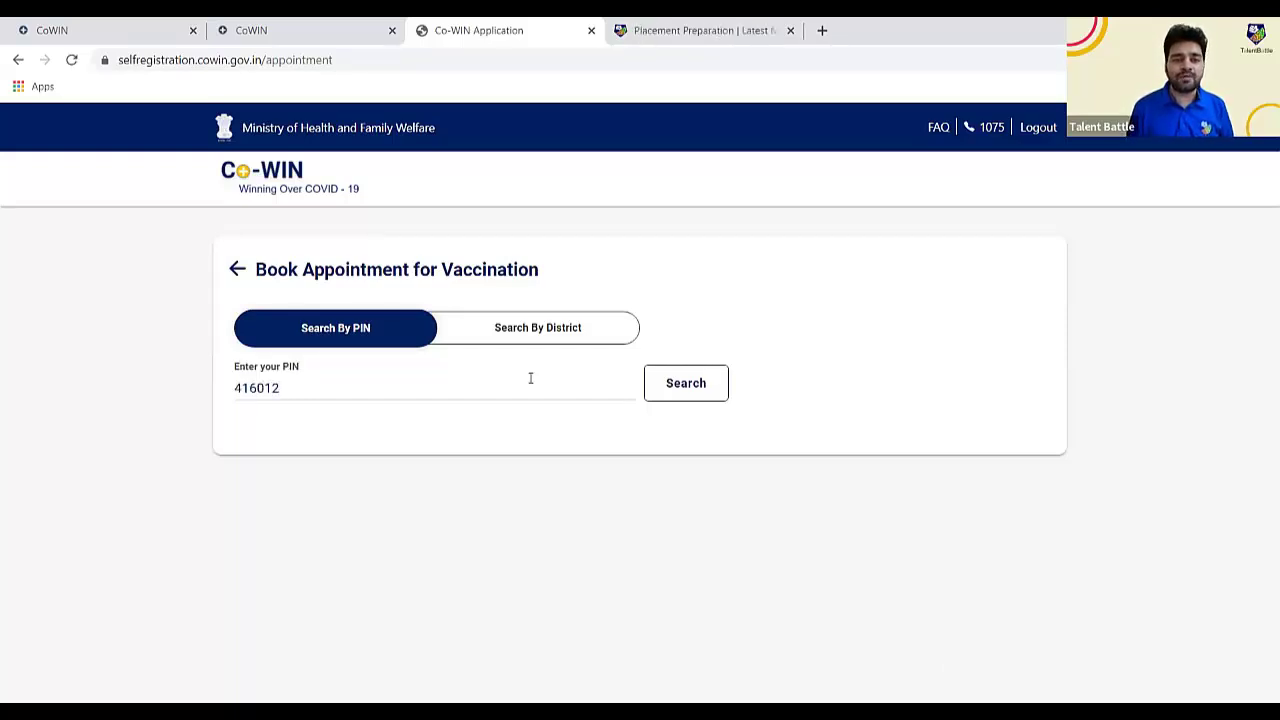
pyautogui.click(688, 397)
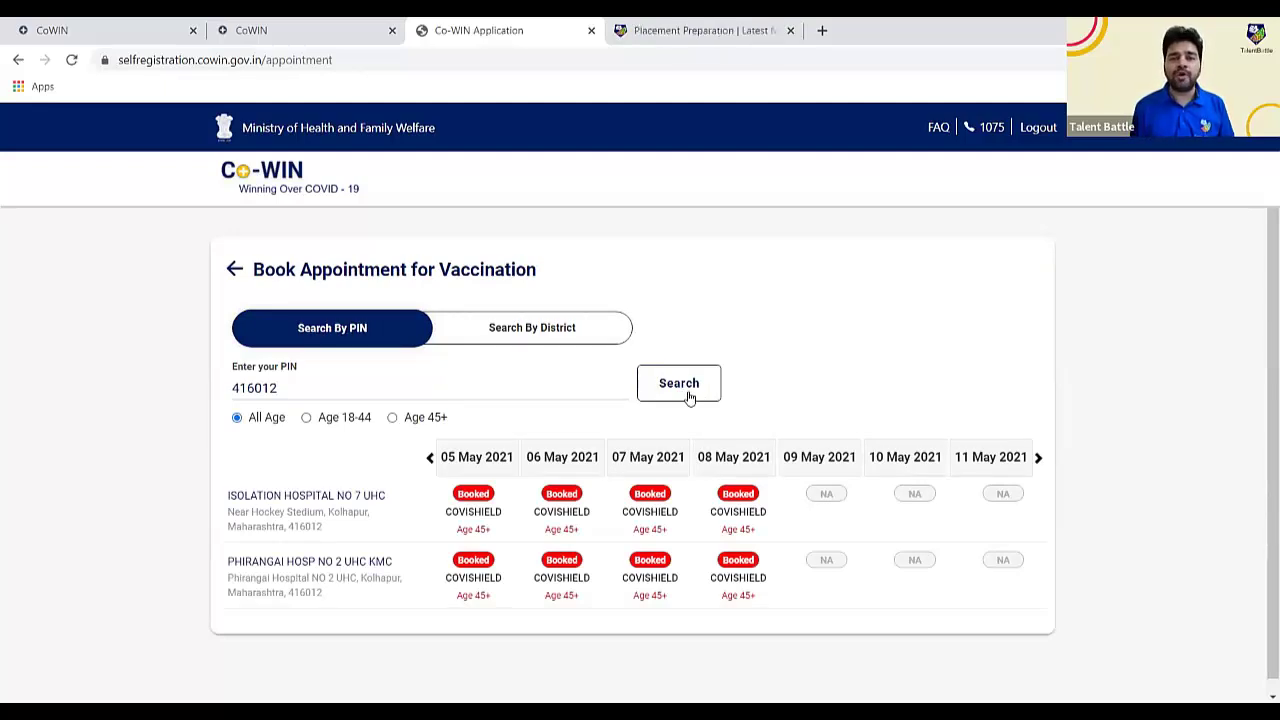
pyautogui.click(328, 420)
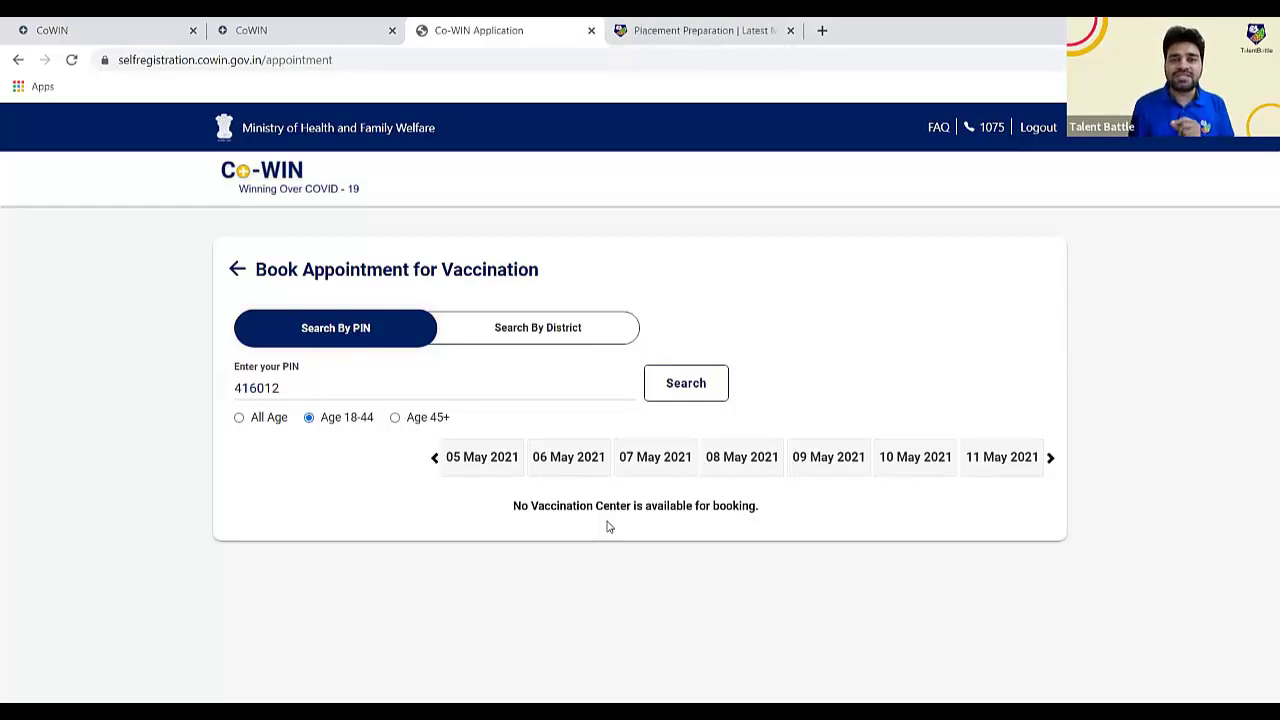
# - Search by district for Kolhapur, Maharashtra, listing COVISHIELD centres all booked for 05–06 May
pyautogui.click(565, 343)
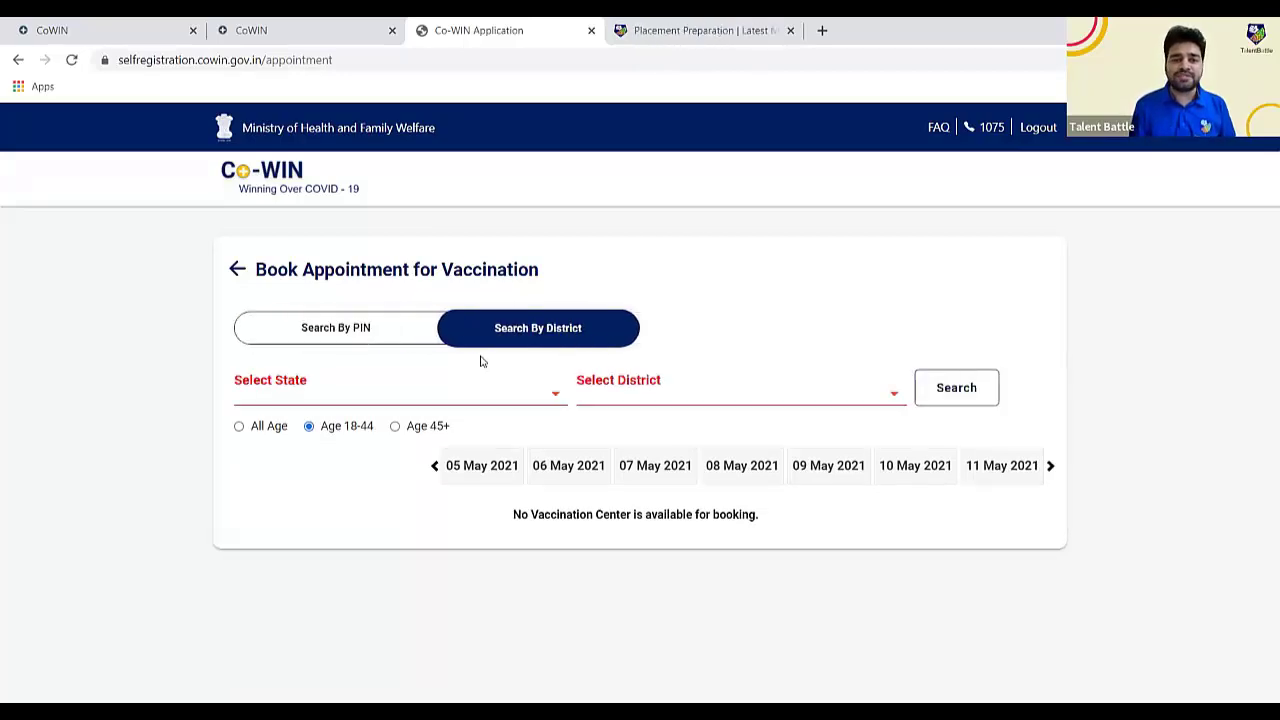
pyautogui.click(405, 390)
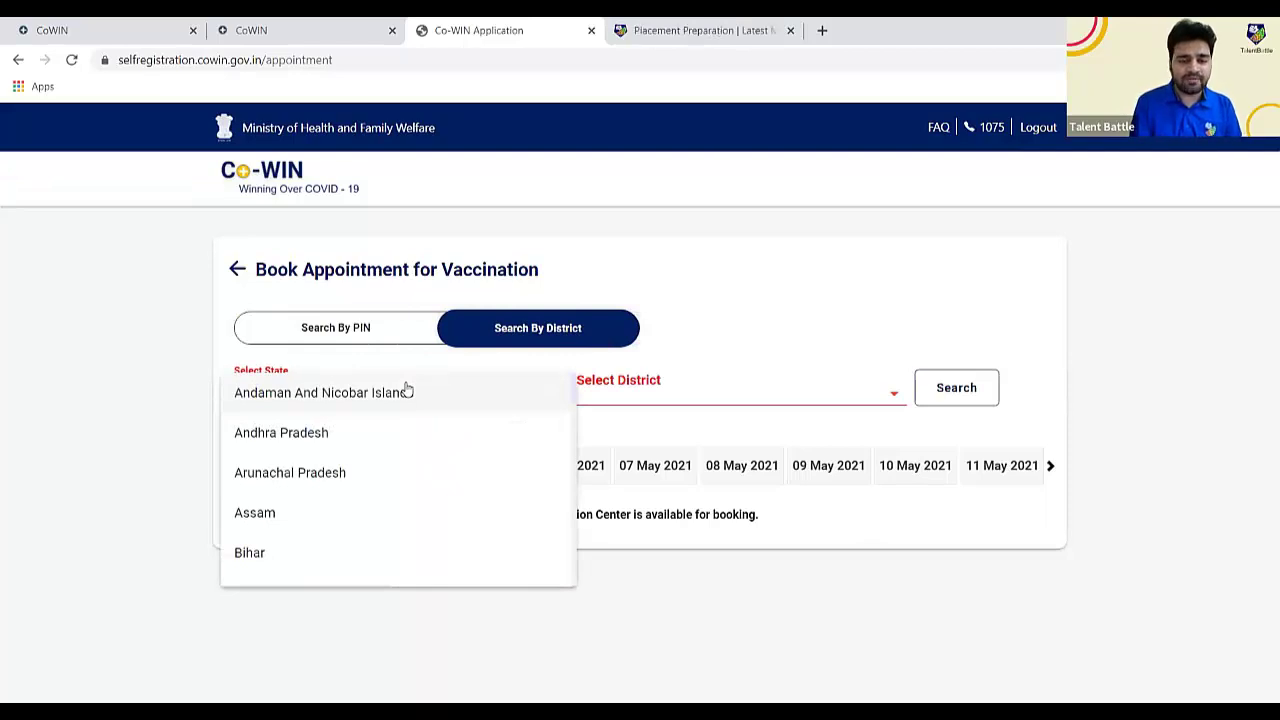
pyautogui.scroll(-5, 406, 389)
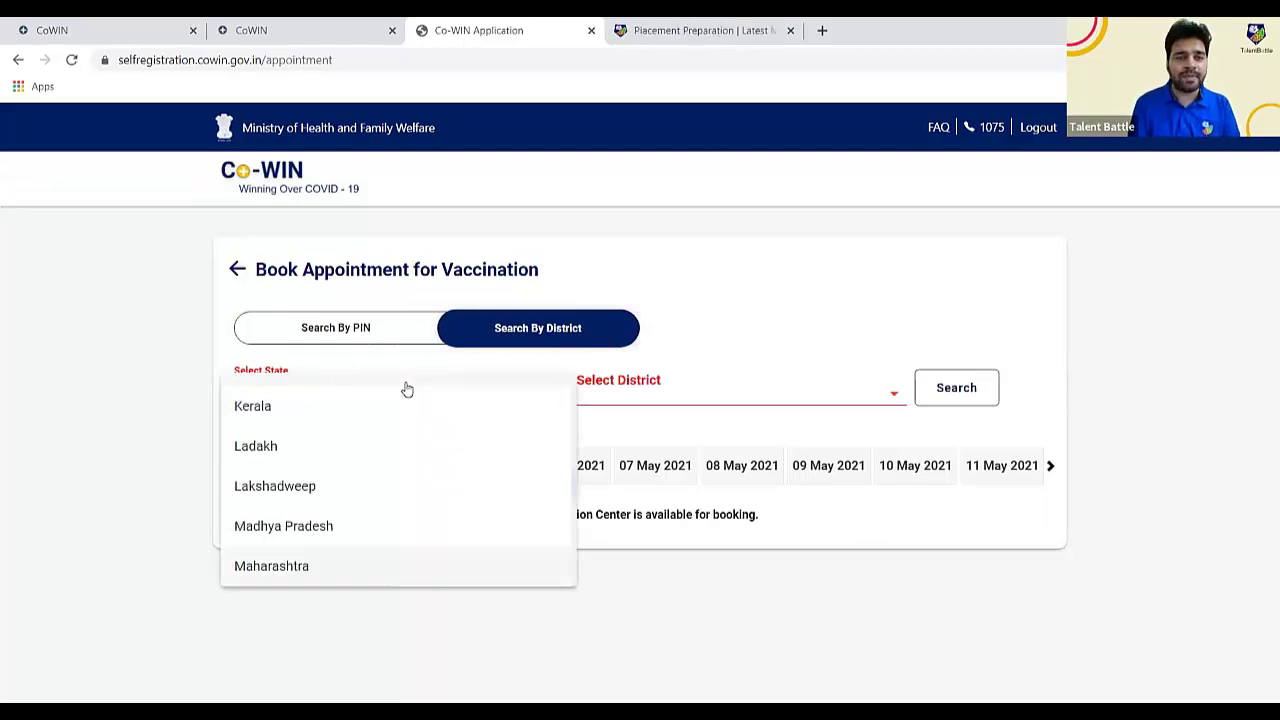
pyautogui.click(268, 570)
pyautogui.click(630, 392)
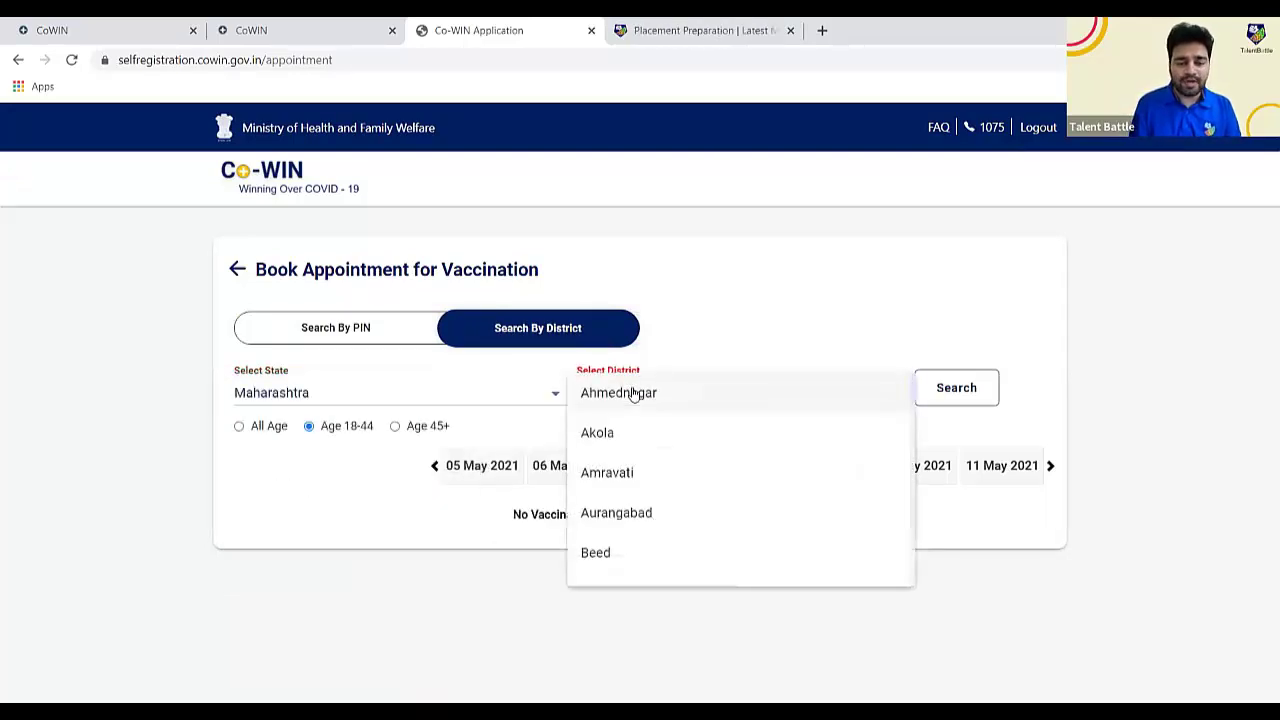
pyautogui.scroll(-4, 633, 393)
pyautogui.press('Return')
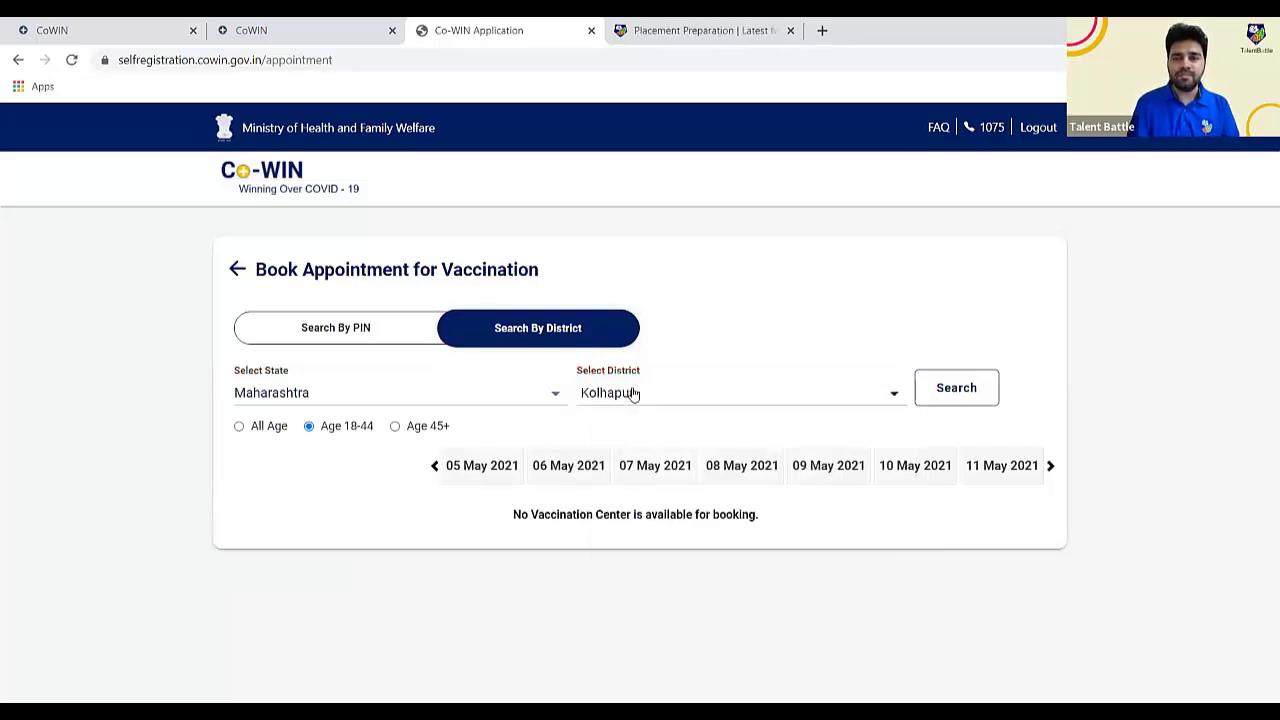
pyautogui.click(947, 393)
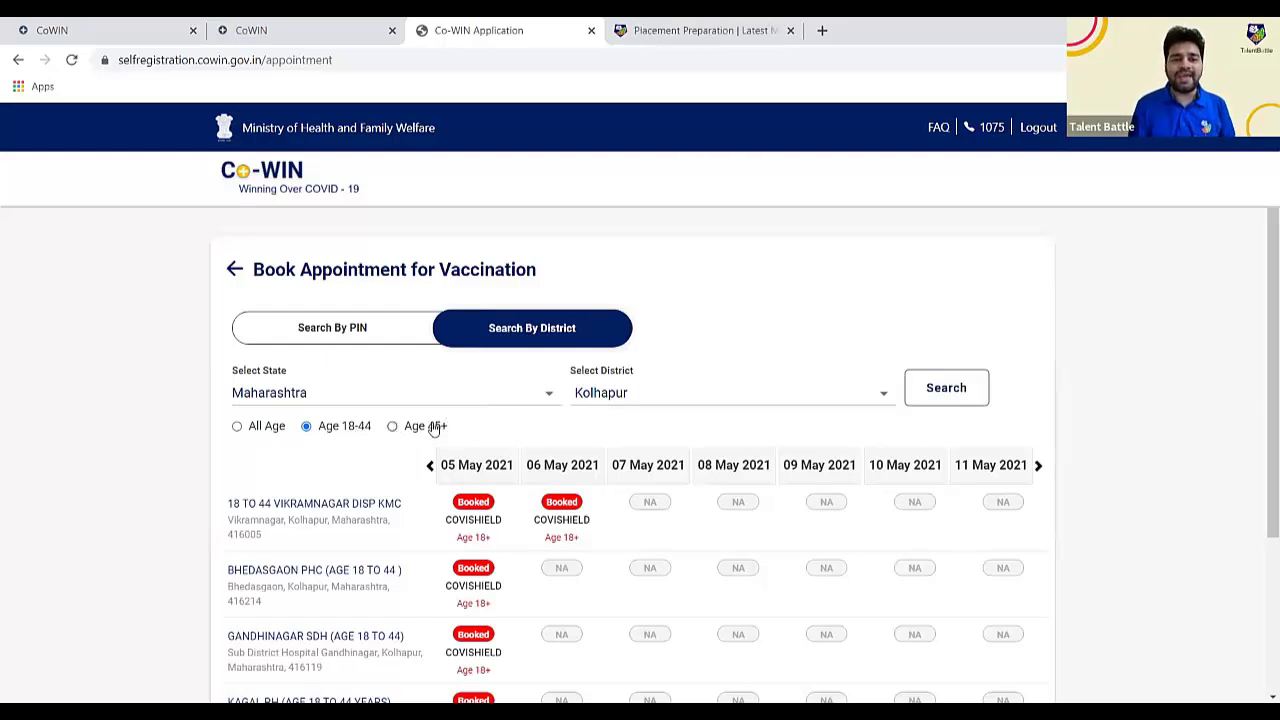
pyautogui.scroll(-1, 592, 456)
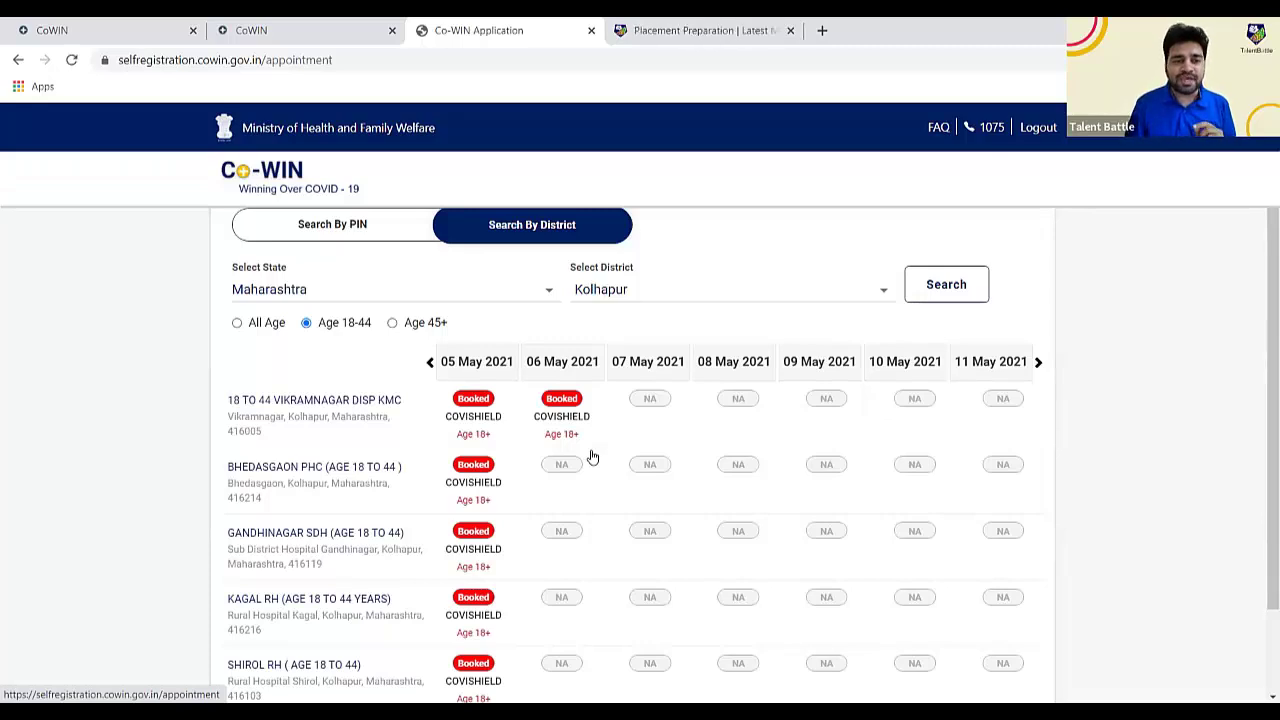
pyautogui.scroll(-1, 592, 457)
pyautogui.scroll(1, 592, 457)
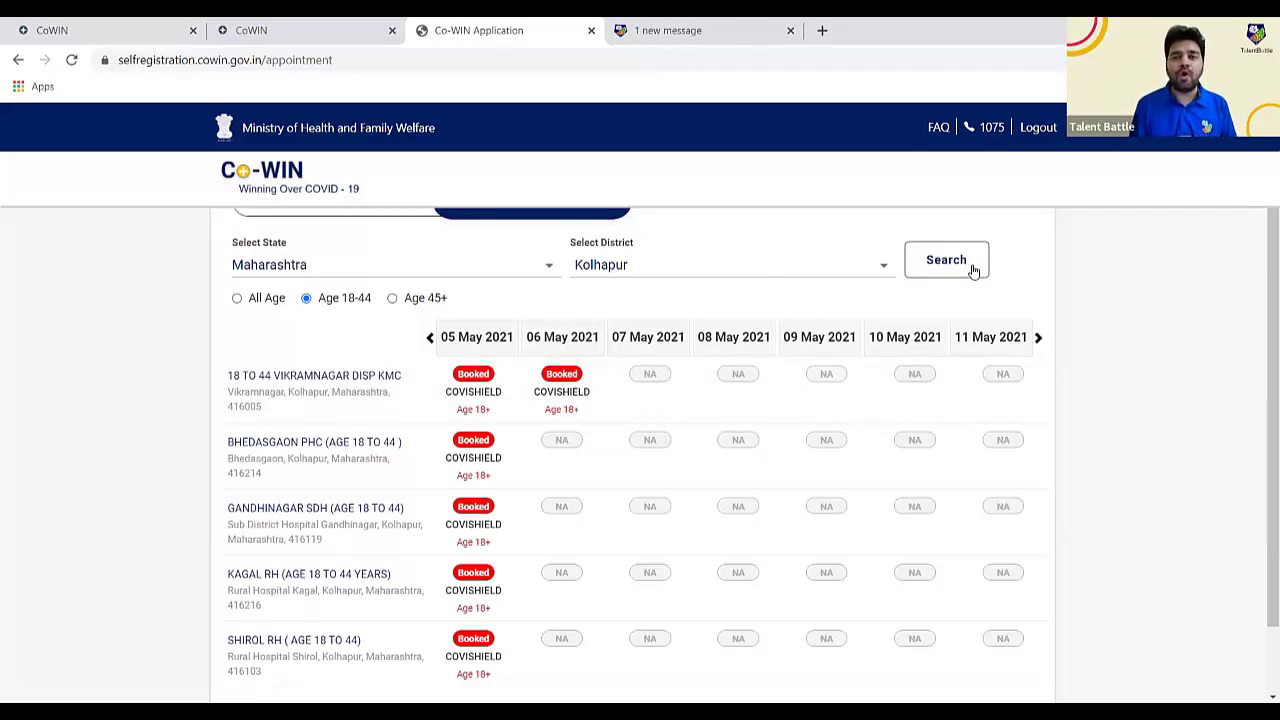
pyautogui.scroll(2, 971, 271)
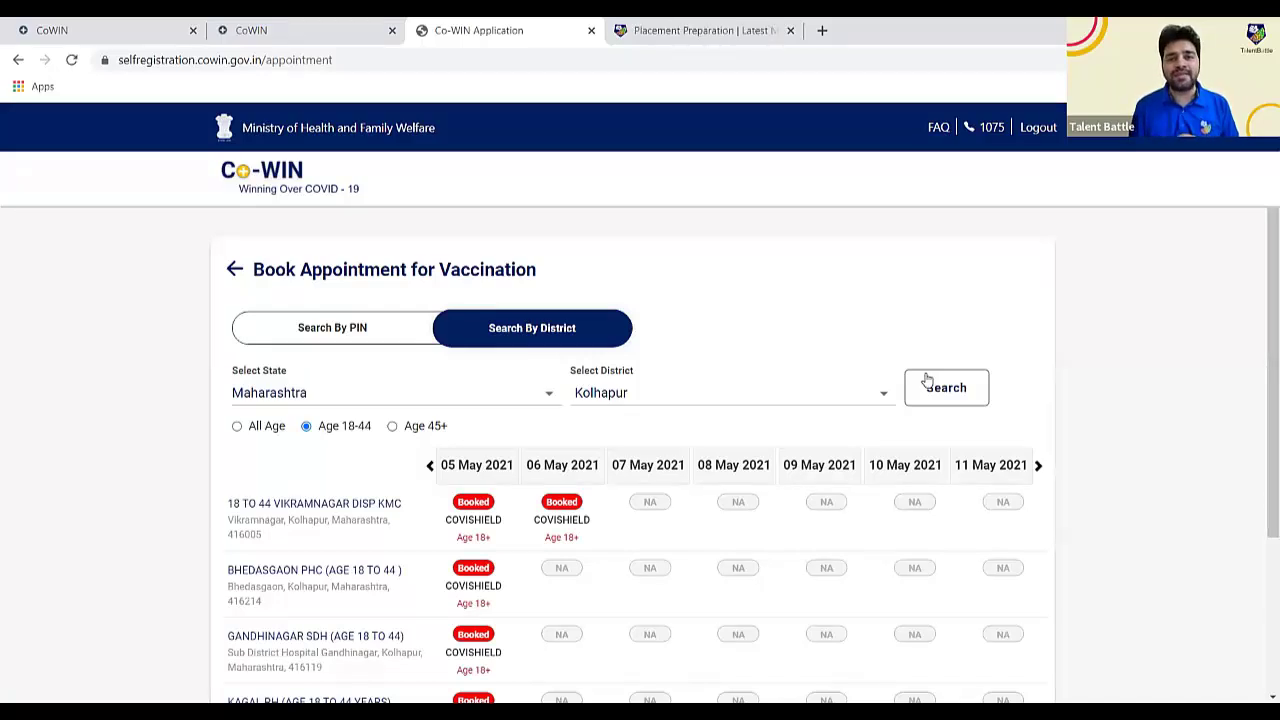
pyautogui.click(927, 385)
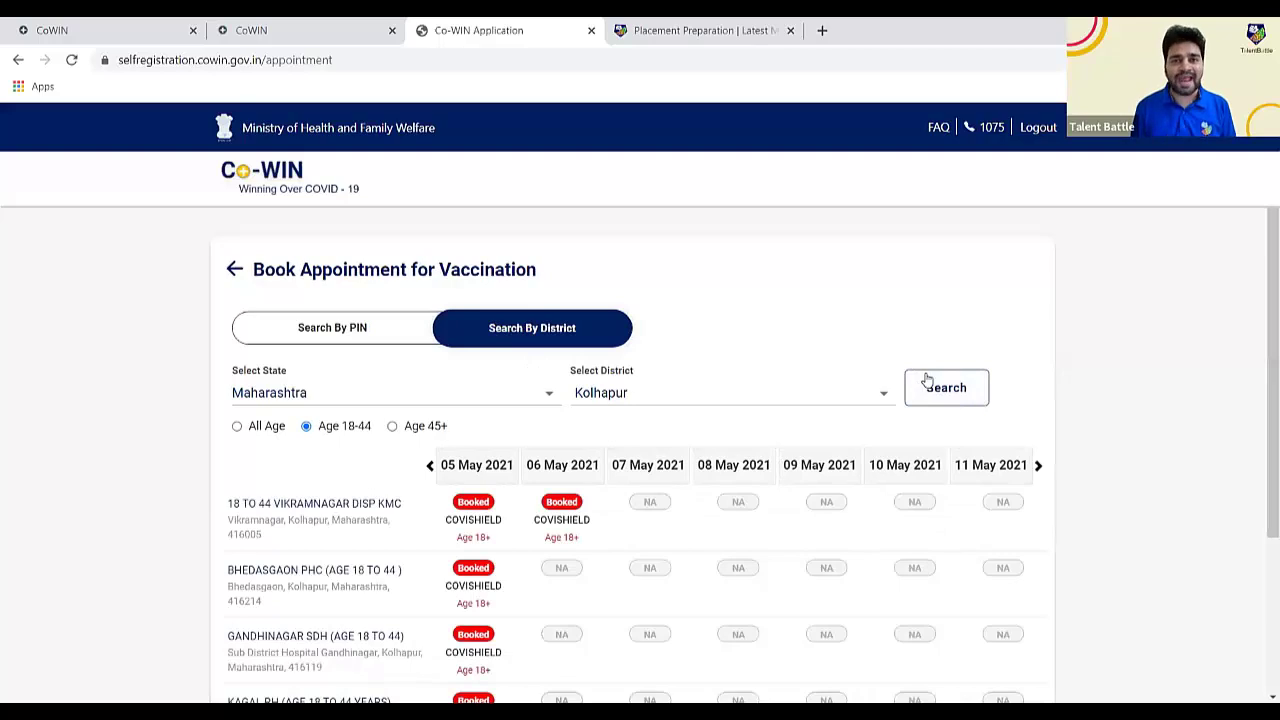